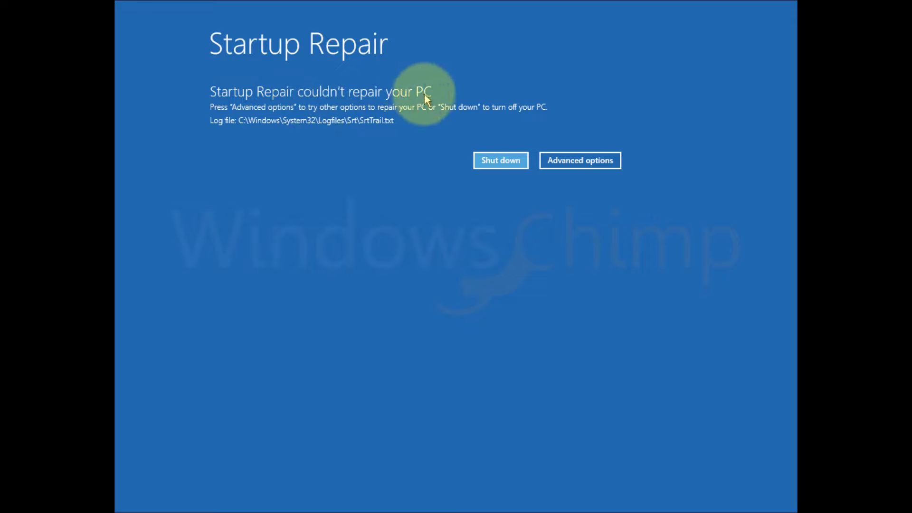
Leave the failed Startup Repair result via Advanced options so the PC can restart.
click(586, 164)
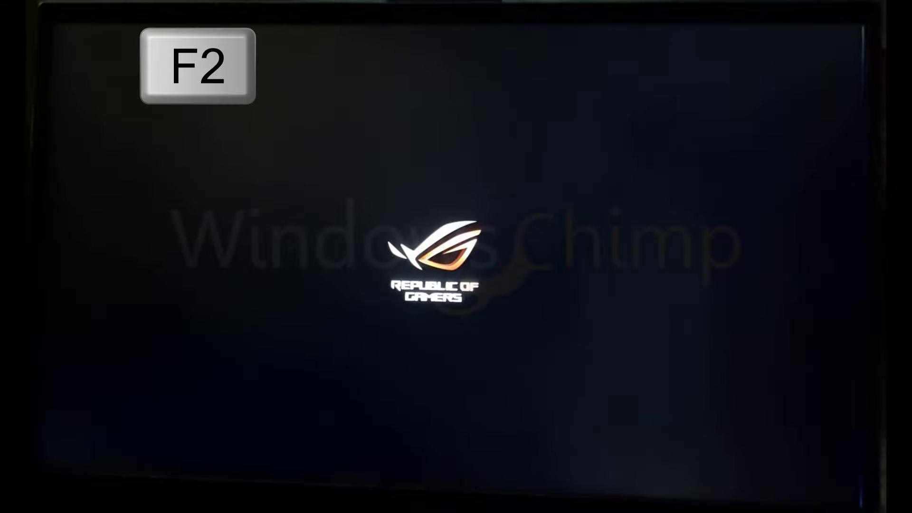
In the ASUS BIOS, move UEFI Kingston above Windows Boot Manager in Boot Priority and save.
key(Escape)
key(Delete)
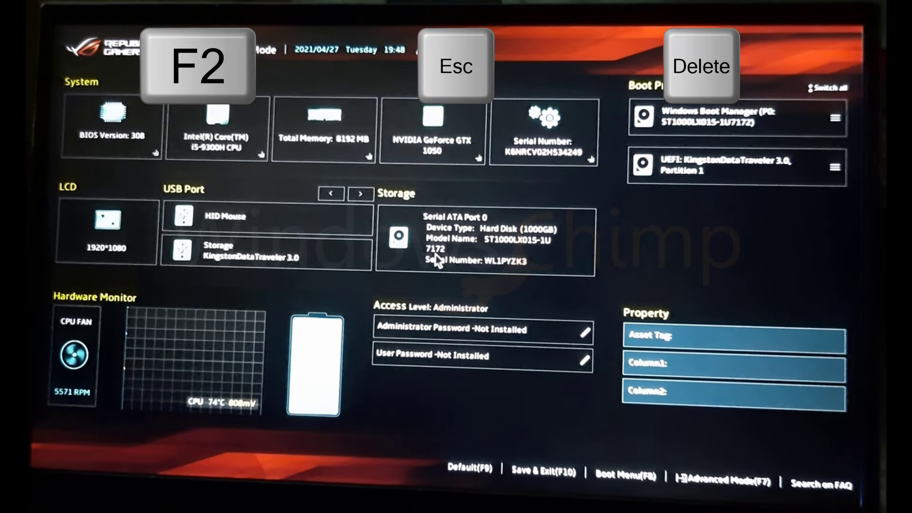
click(681, 129)
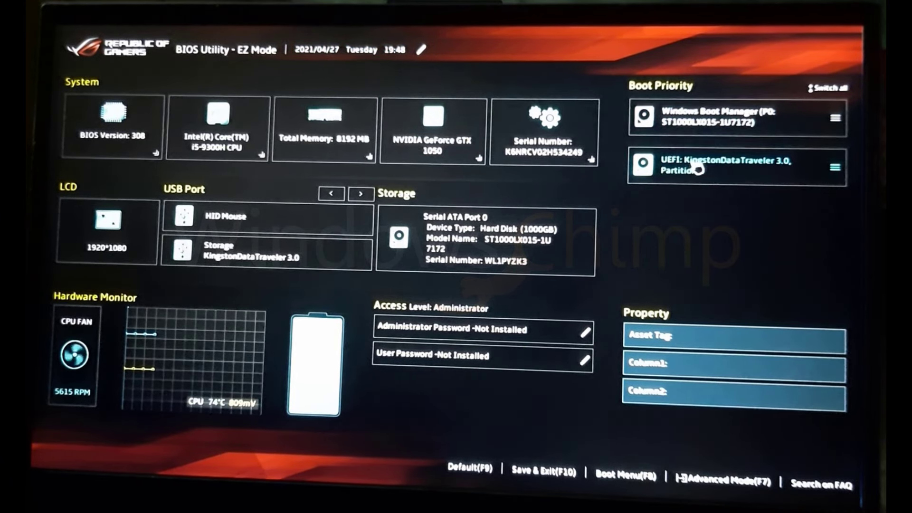
drag(715, 175, 699, 122)
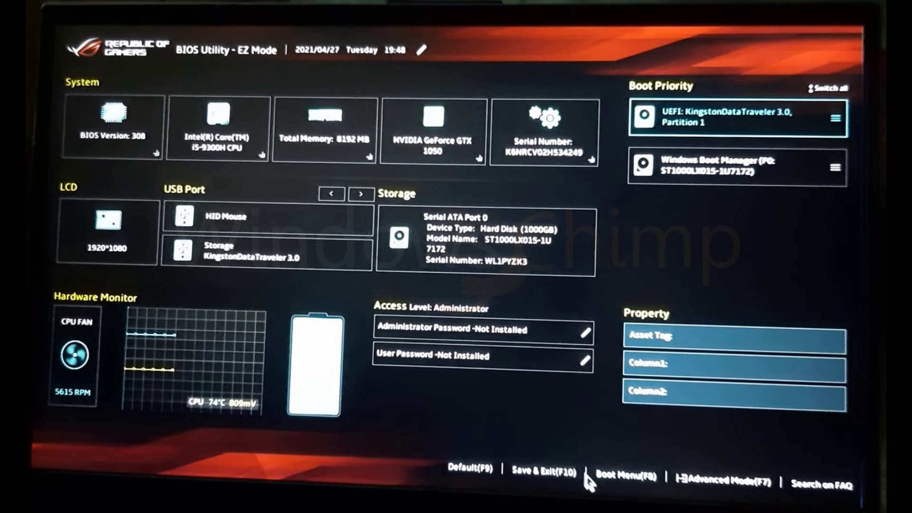
click(561, 475)
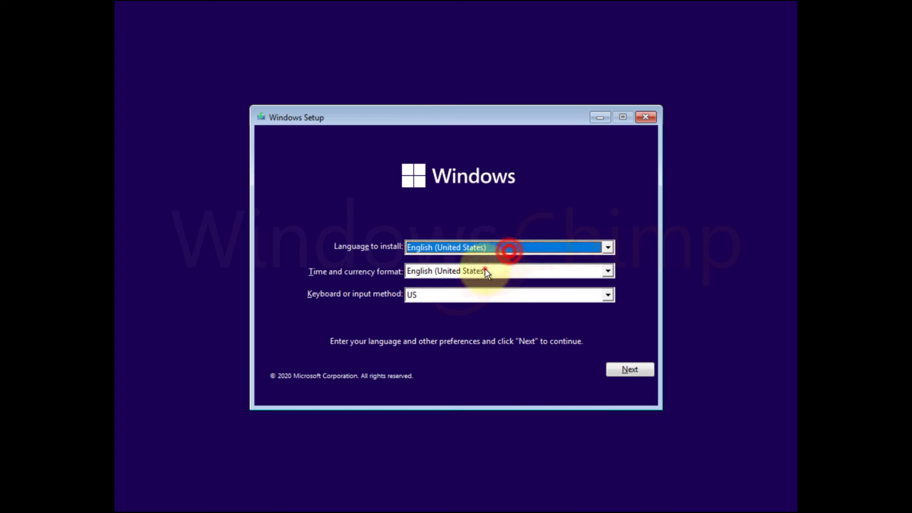
Boot from the USB installer and accept the default language settings.
key(Tab)
key(Tab)
click(630, 369)
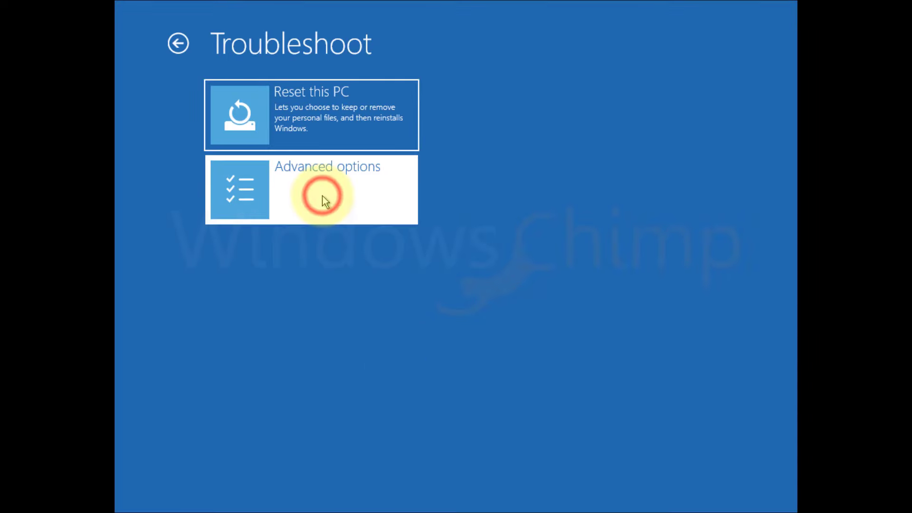
Try System Restore, cancel at the no-restore-points message, and return to Advanced options.
click(323, 198)
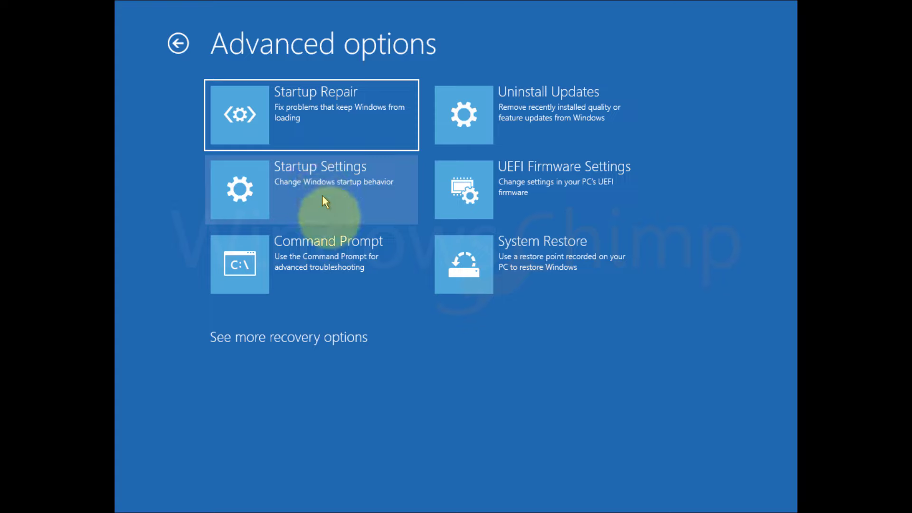
click(515, 252)
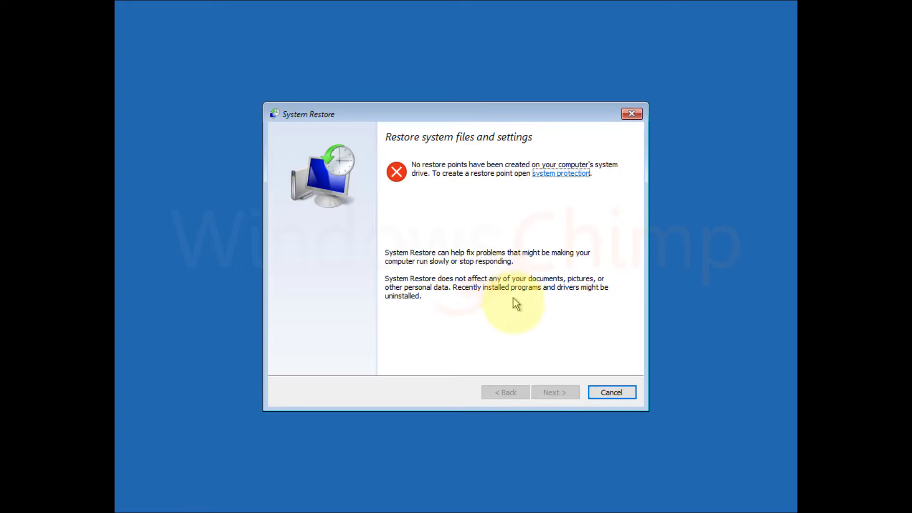
click(612, 392)
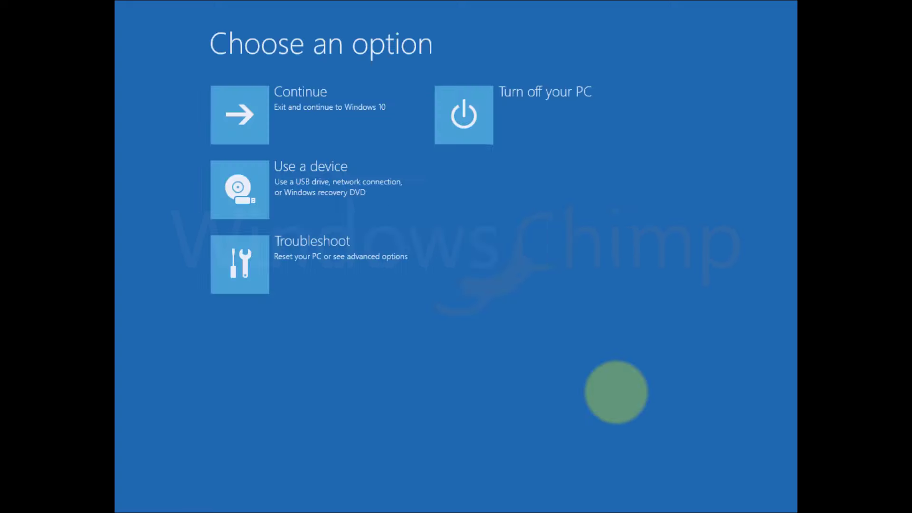
click(294, 266)
click(297, 209)
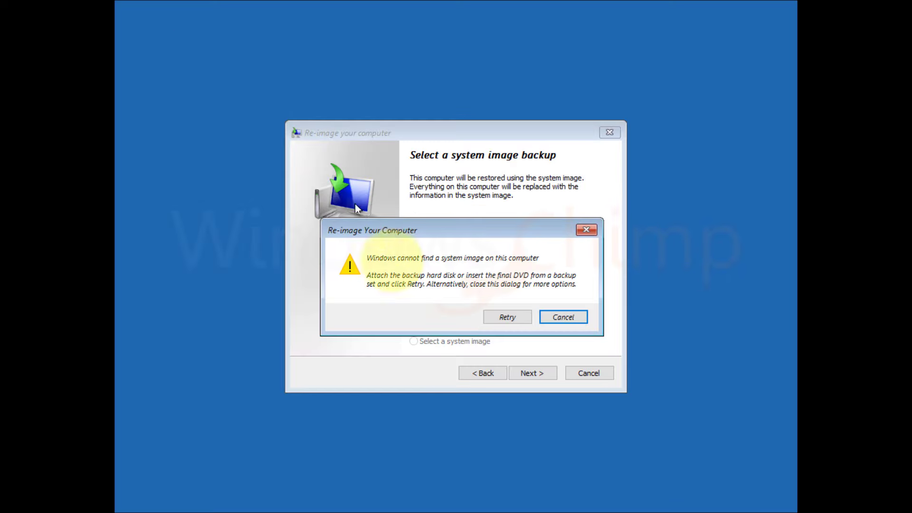
Retry System Image Recovery, dismiss the no-image error and wizard, and return to Advanced options.
click(504, 309)
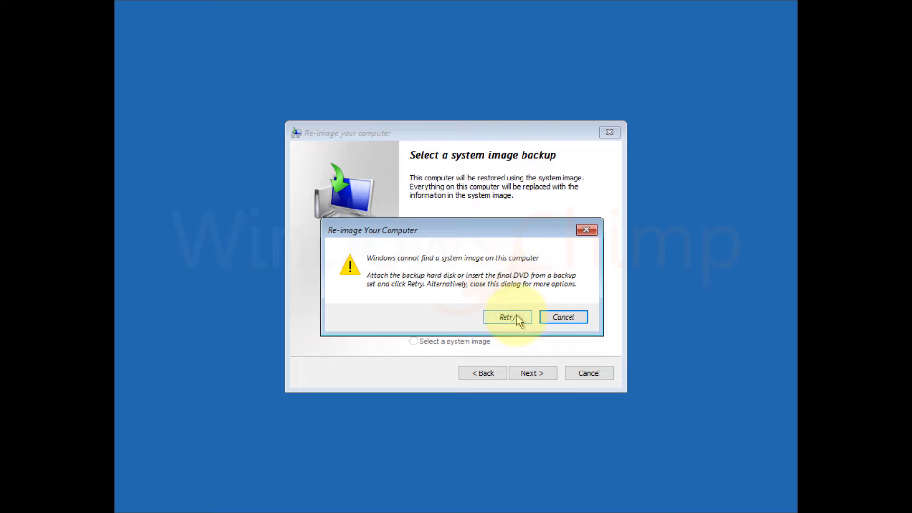
click(562, 320)
click(589, 373)
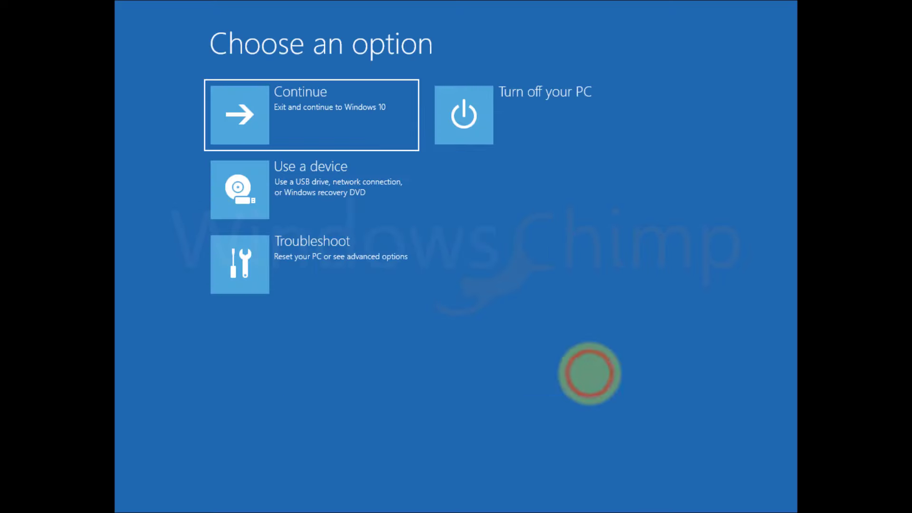
click(326, 257)
click(316, 187)
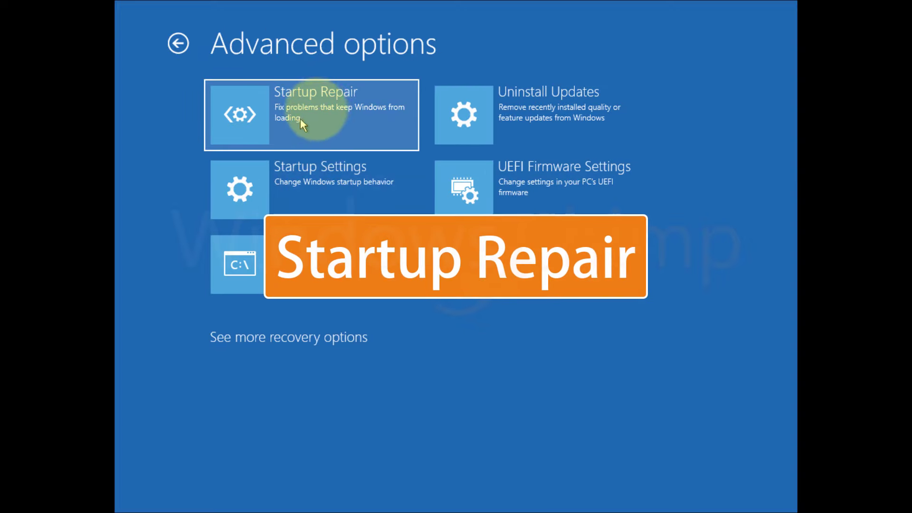
Run Startup Repair again and, after it fails, go back to Choose an option.
click(323, 113)
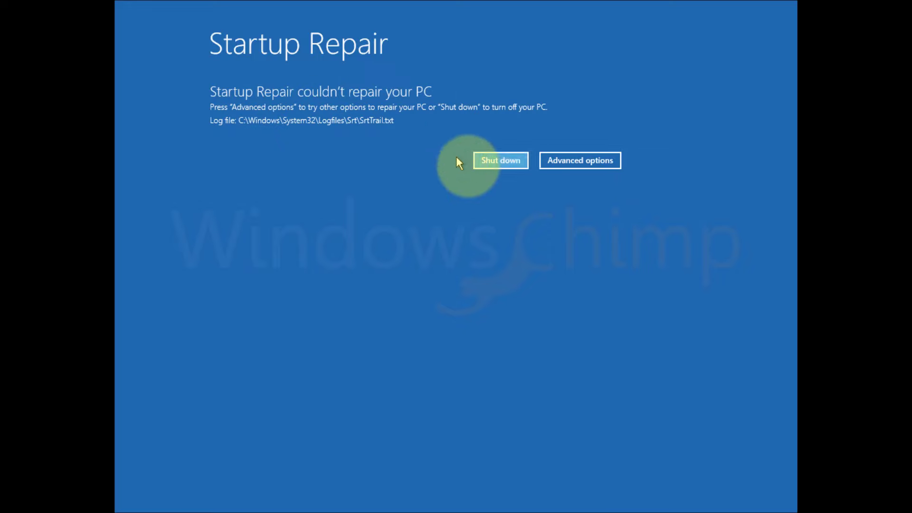
click(582, 160)
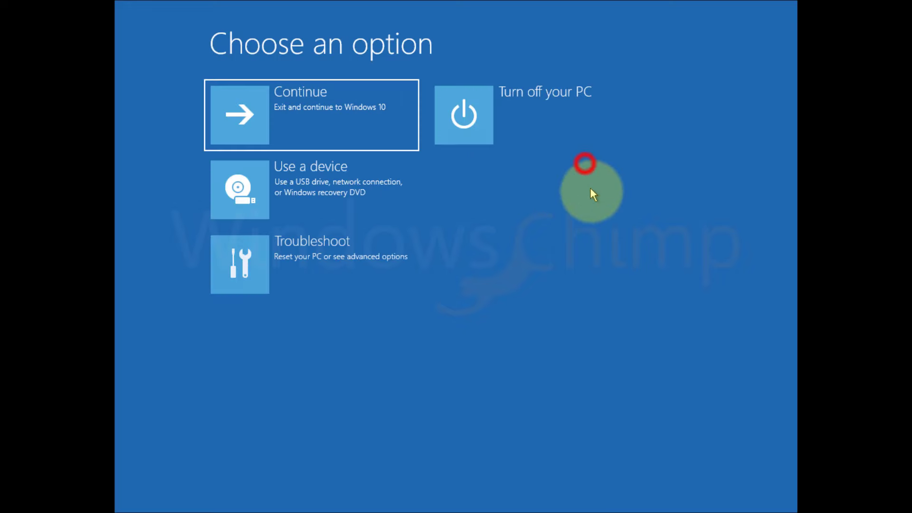
Open Uninstall Updates and cancel uninstalling the latest quality update.
click(328, 259)
click(326, 186)
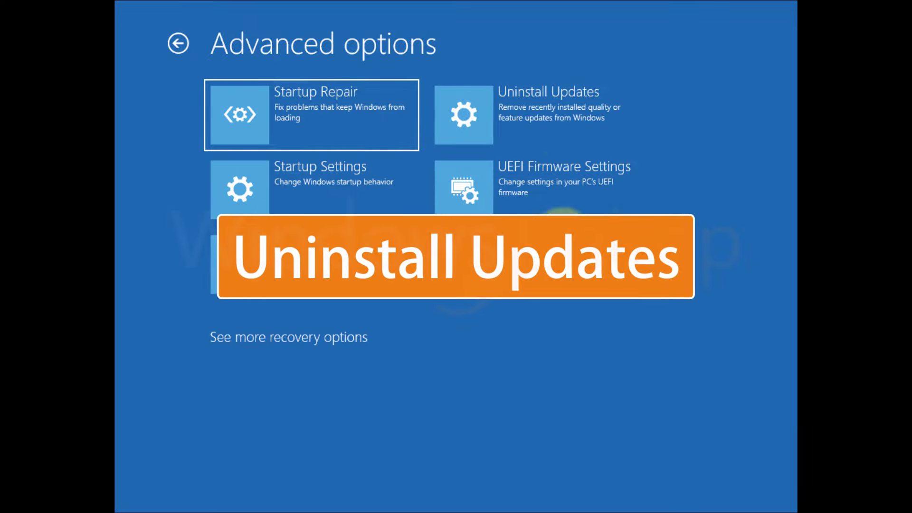
click(548, 107)
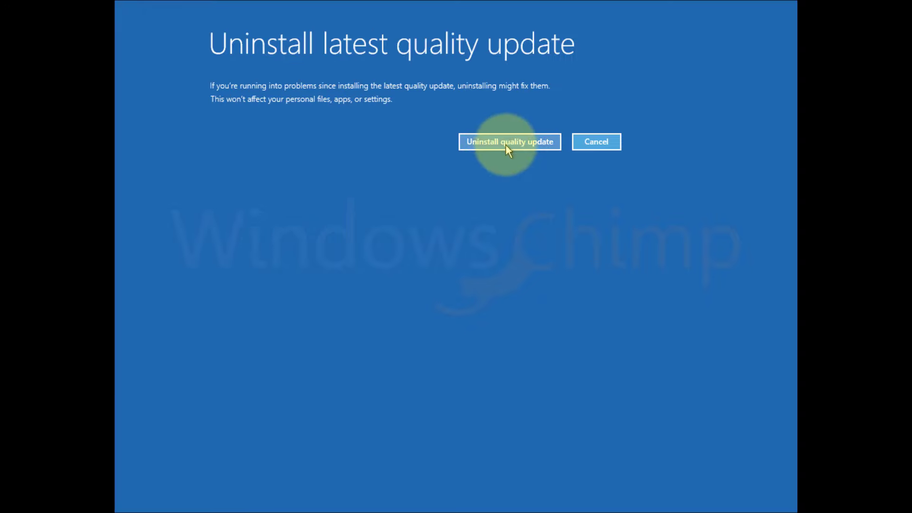
click(588, 145)
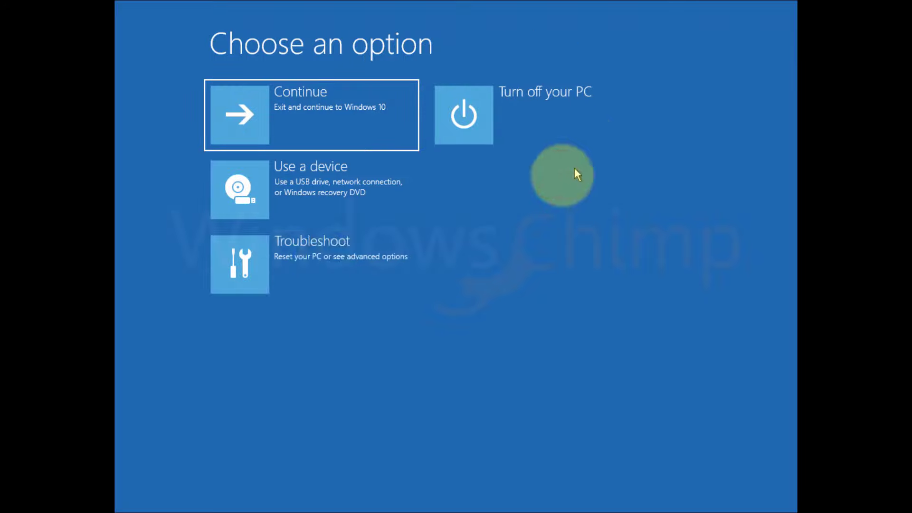
Cancel uninstalling the latest feature update as well, back at Troubleshoot.
click(322, 265)
click(316, 195)
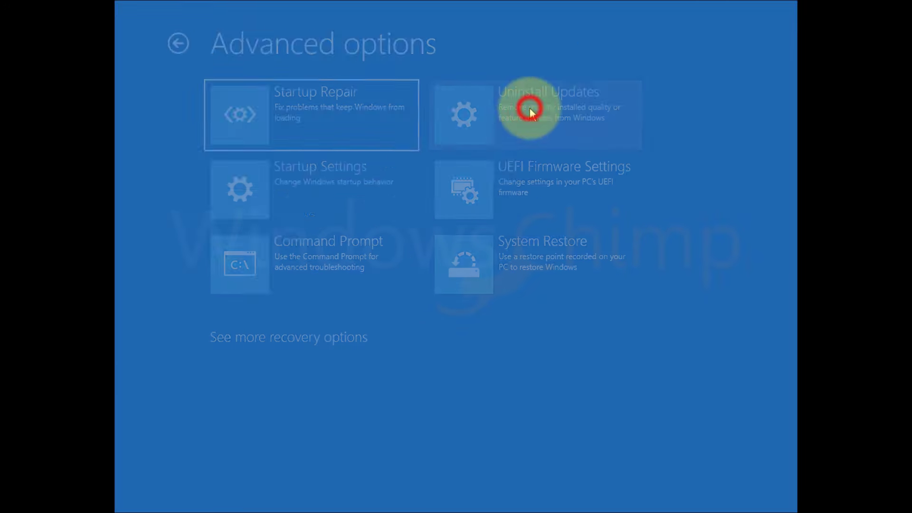
click(321, 210)
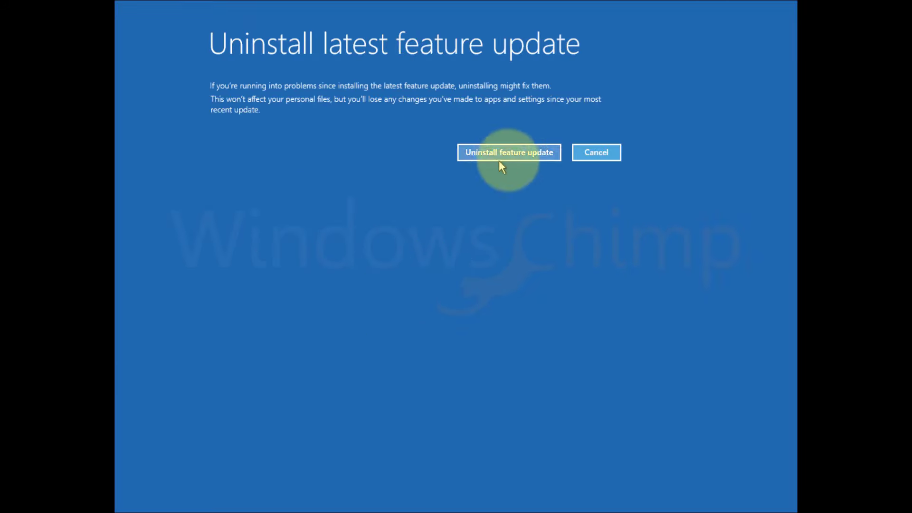
click(587, 148)
click(296, 260)
Boot into Safe Mode through Startup Settings, then restart from the Start menu's power options.
click(296, 192)
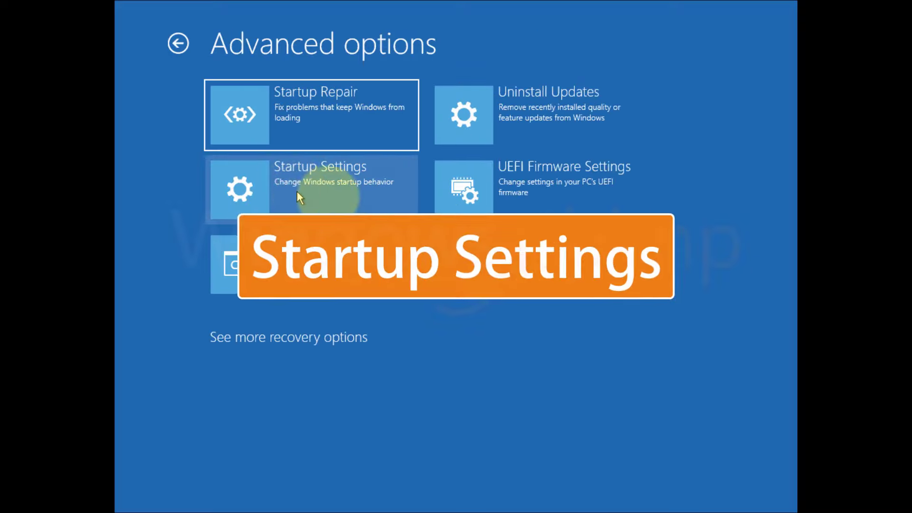
click(332, 183)
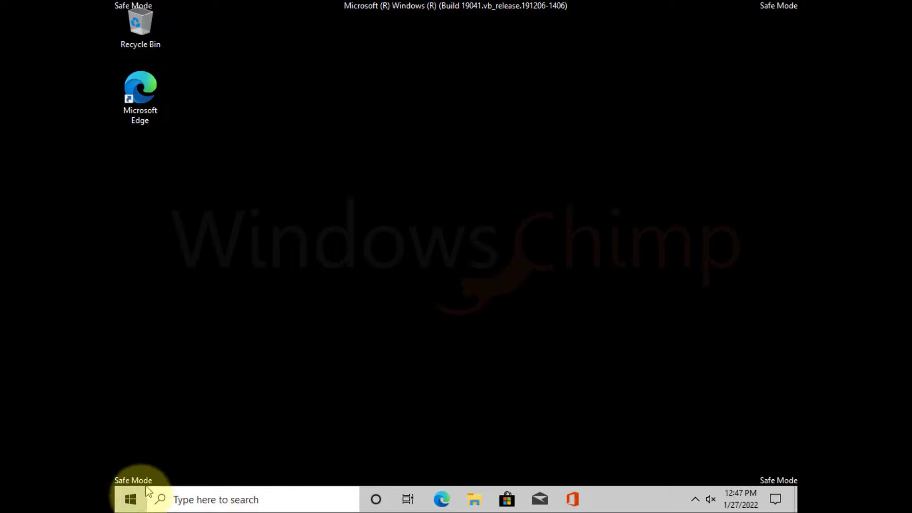
click(132, 500)
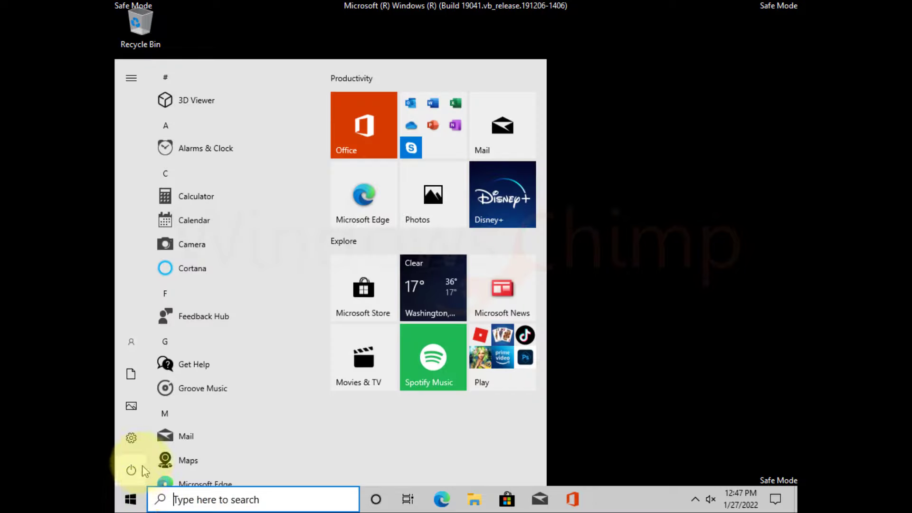
click(132, 470)
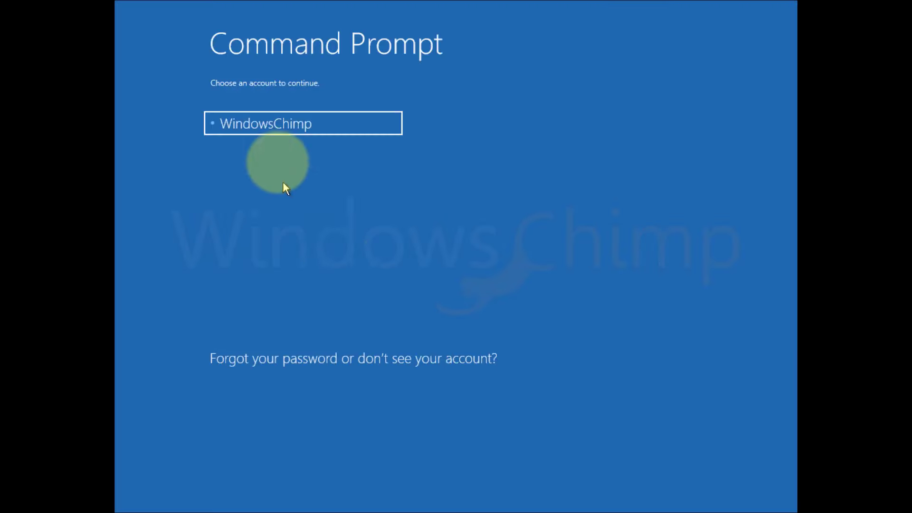
Sign in to Command Prompt with the administrator account password and run chkdsk c: /f.
click(271, 123)
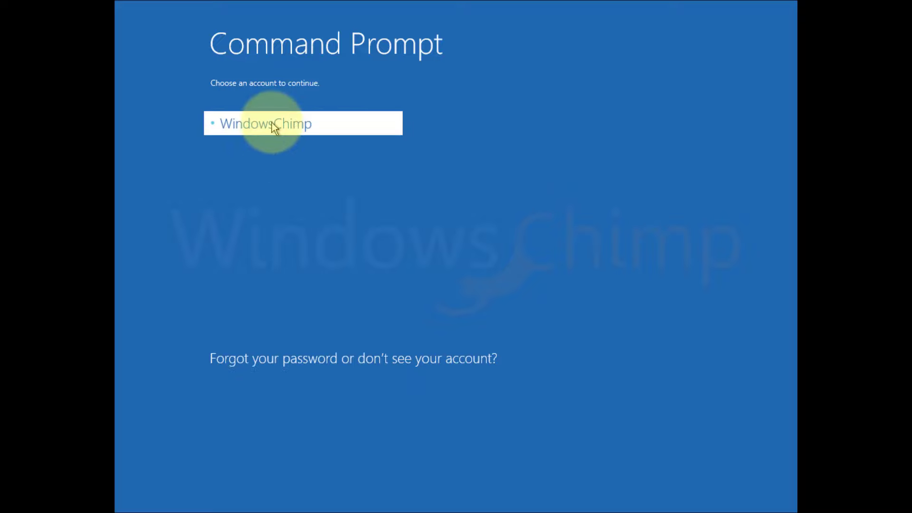
text(*****)
click(600, 183)
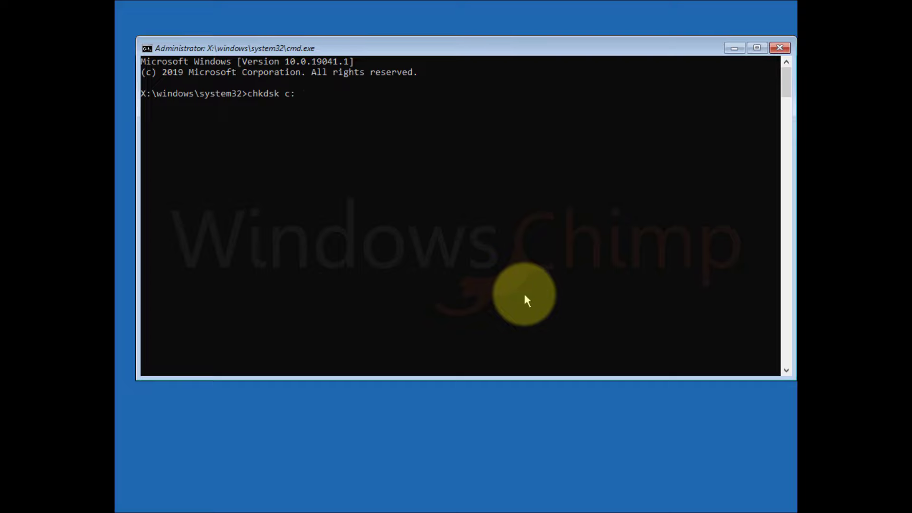
key(Return)
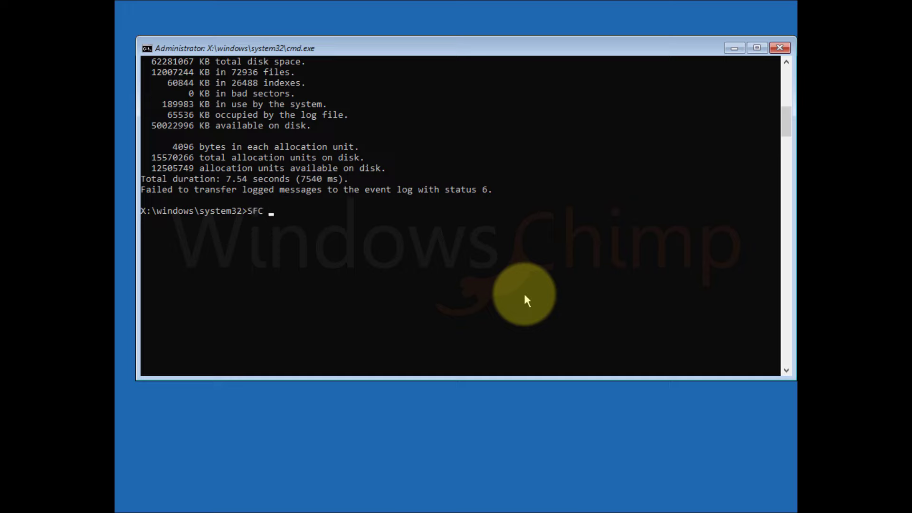
Run SFC /ScanNow, then attempt the boot record repair command.
text(SFC /ScanNow)
key(Return)
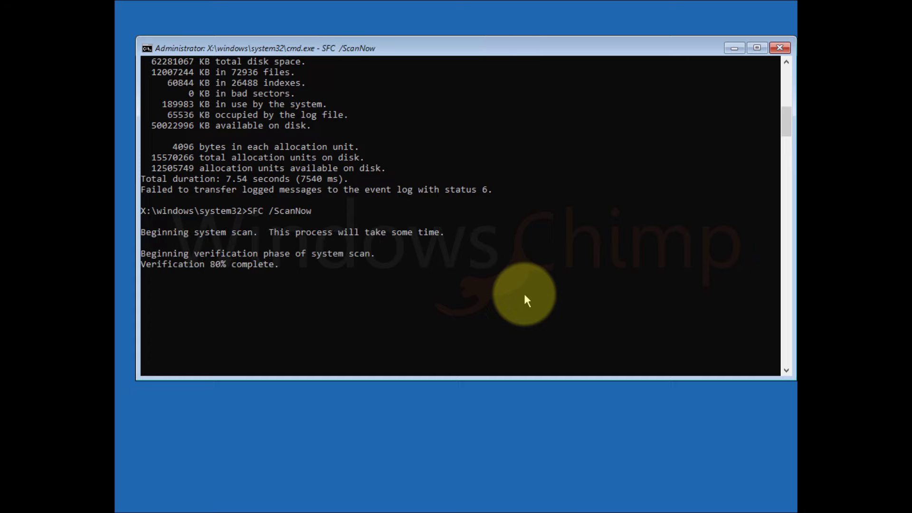
text(BootRec FixMBR)
key(Return)
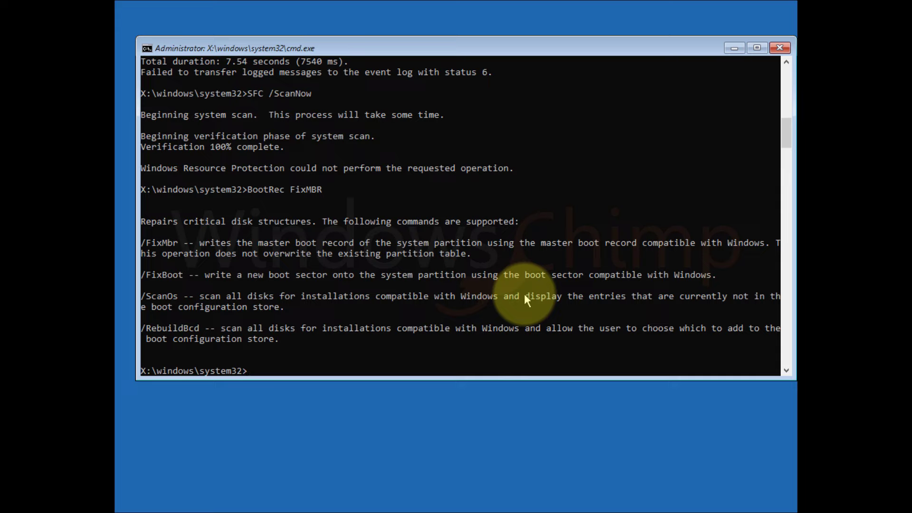
Run the corrected BootRec /FixMBR command, then Exit Command Prompt.
text(Boot)
text(Rec /FixMBR)
key(Return)
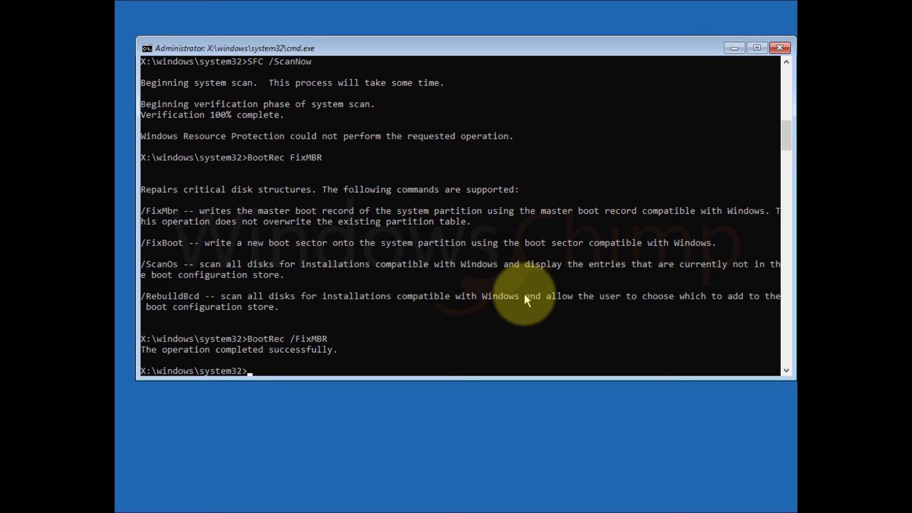
text(Exit)
key(Return)
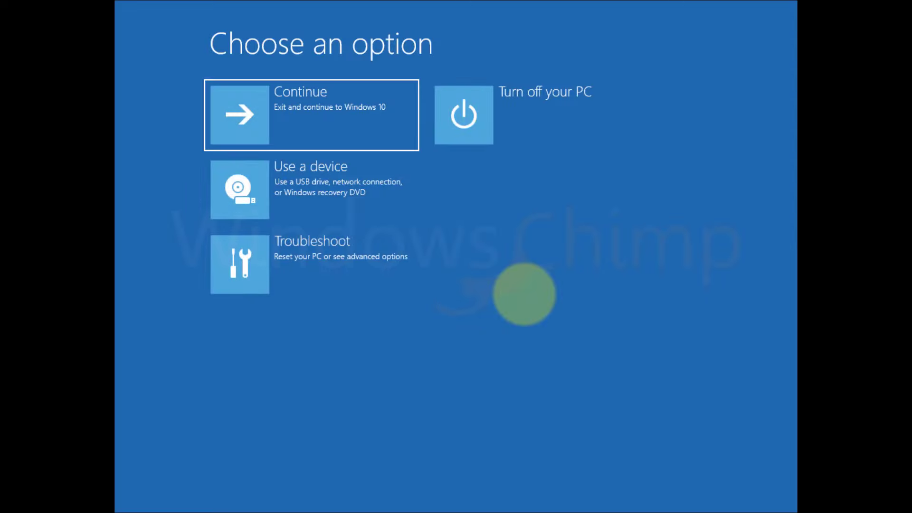
Start Reset this PC from recovery and choose Local reinstall.
click(290, 108)
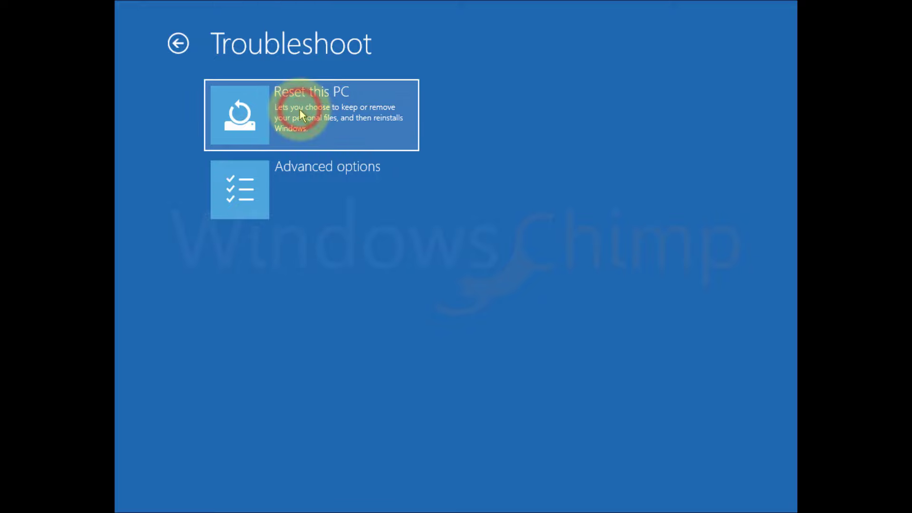
click(299, 110)
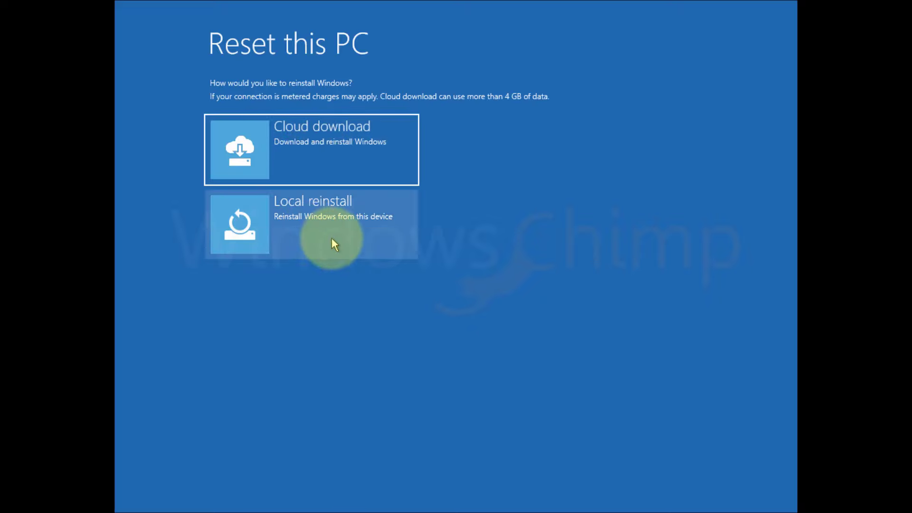
click(332, 239)
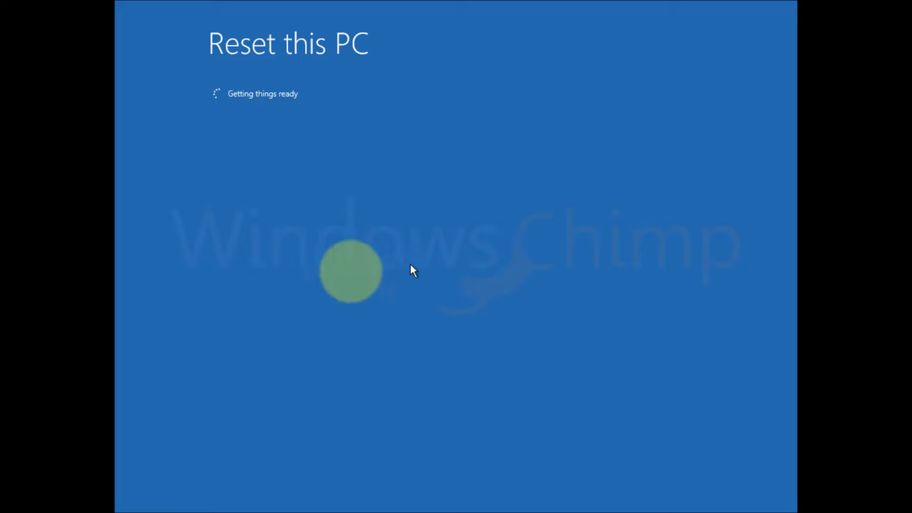